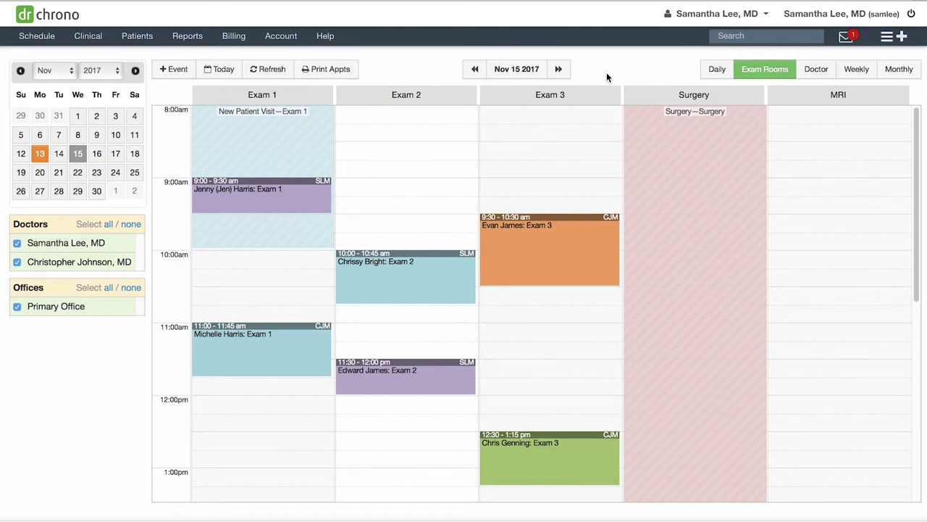
# Open the 9:00 Exam 1 appointment's note, preview the SOAP and Additional templates, then return to H&P.
pyautogui.click(308, 195)
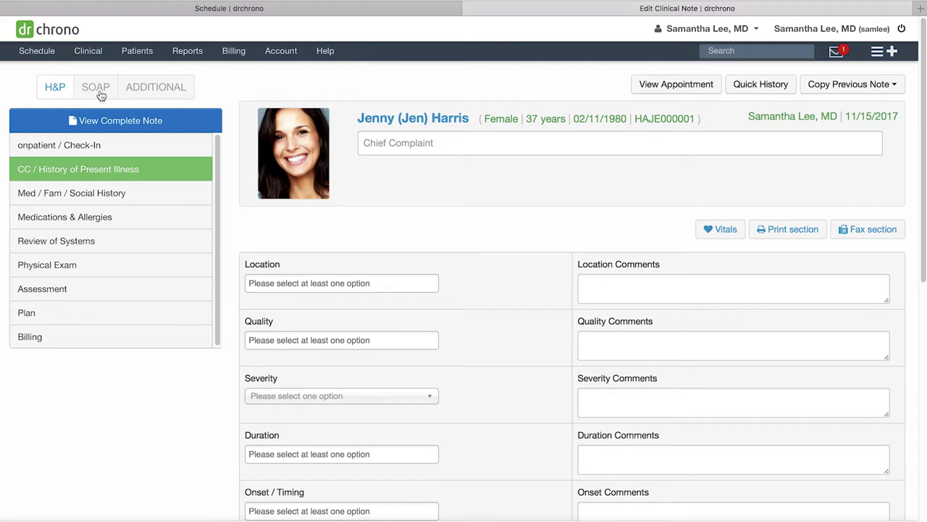
pyautogui.click(101, 96)
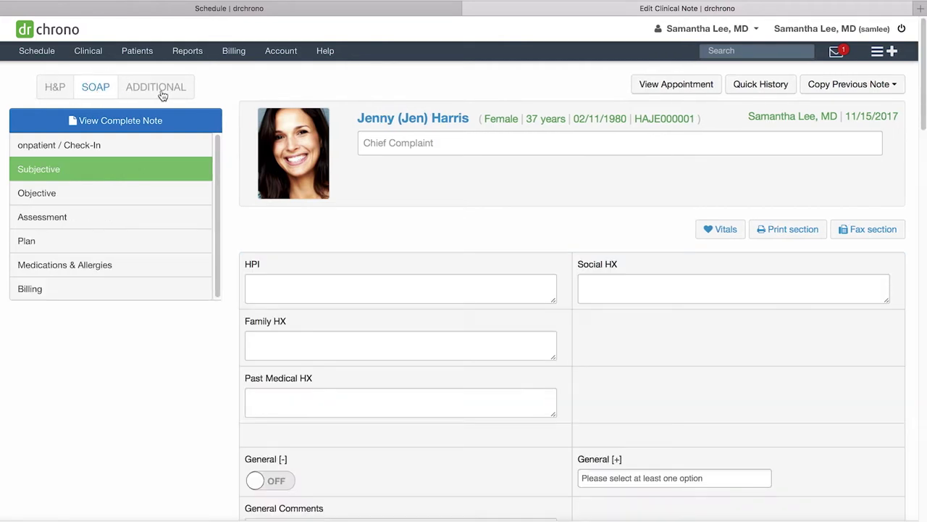
pyautogui.click(161, 94)
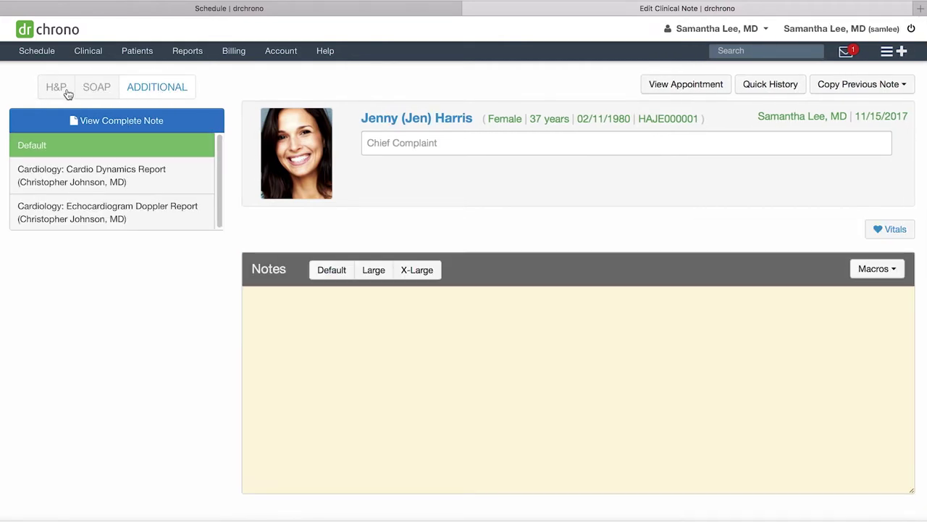
pyautogui.click(56, 88)
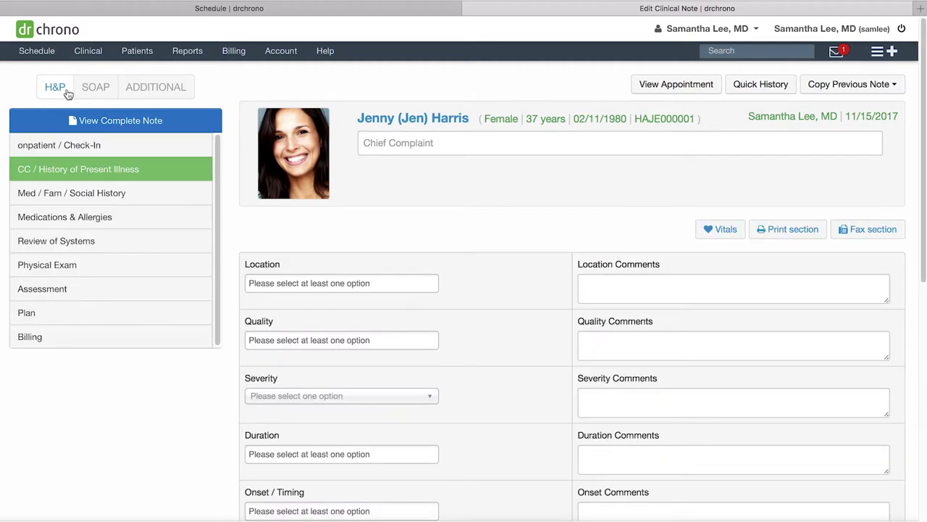
pyautogui.click(152, 148)
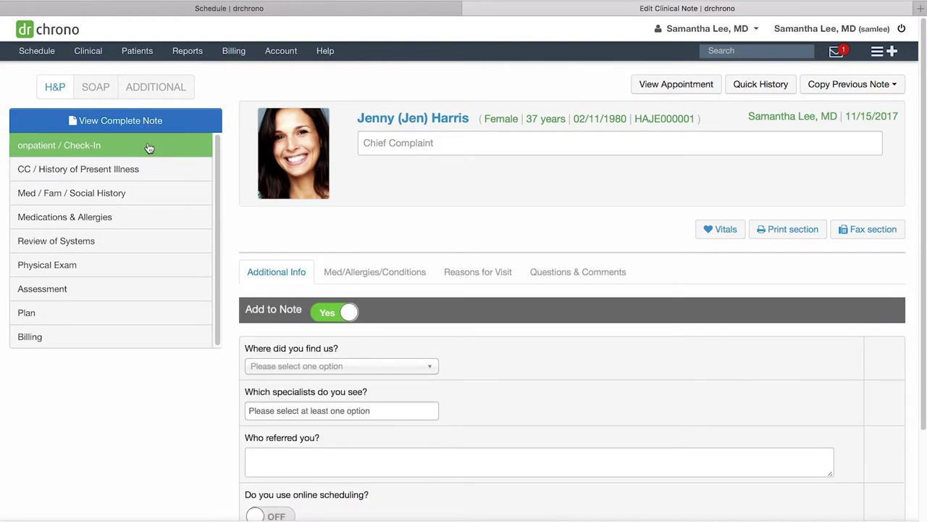
pyautogui.click(371, 272)
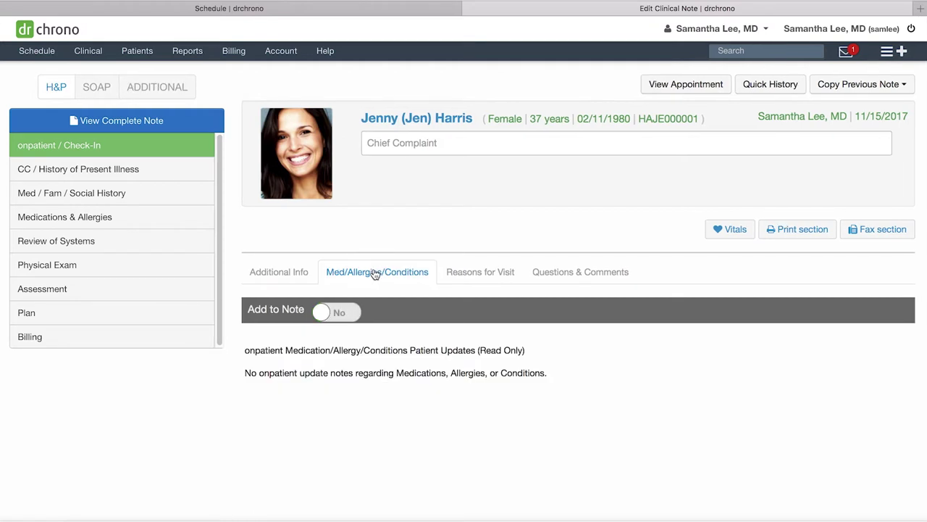
pyautogui.click(507, 281)
pyautogui.click(564, 272)
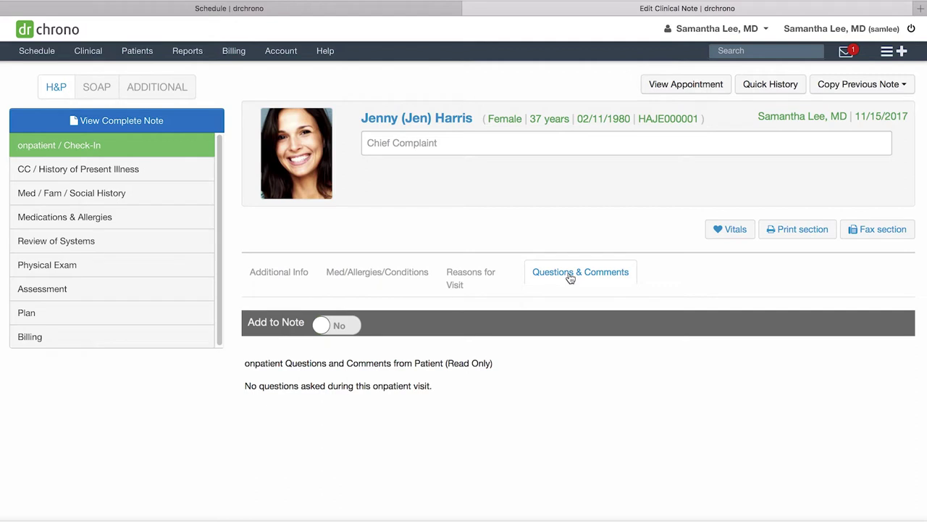
pyautogui.click(153, 170)
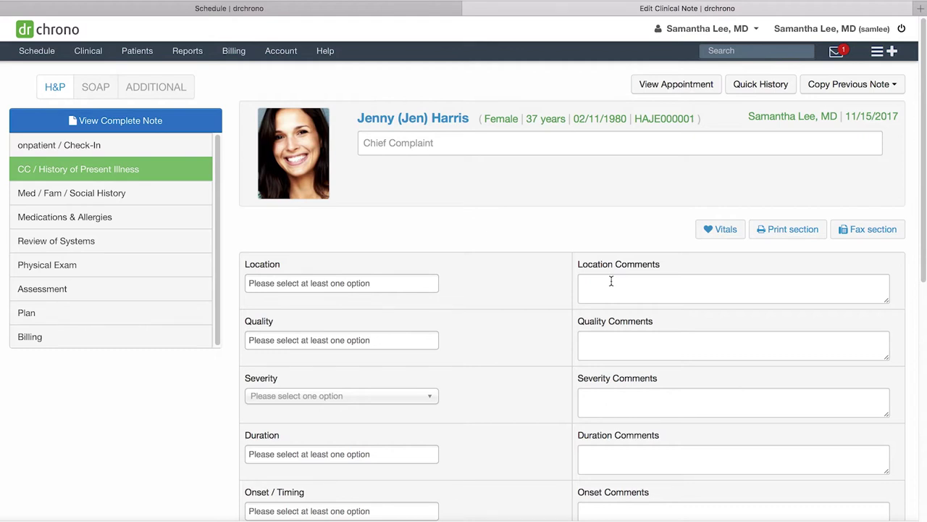
# Pick medial in the Location multi-select and 6 out of 10 in the Severity dropdown.
pyautogui.click(375, 283)
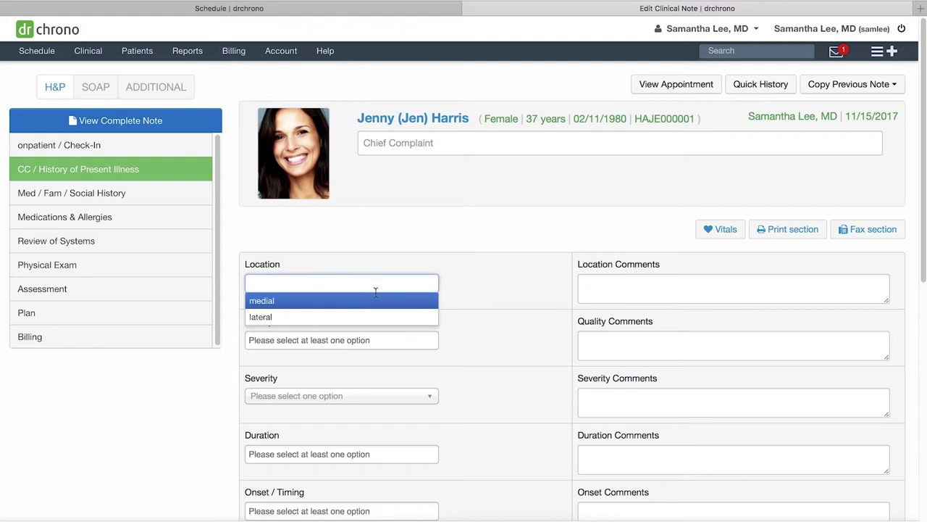
pyautogui.click(376, 300)
pyautogui.click(629, 288)
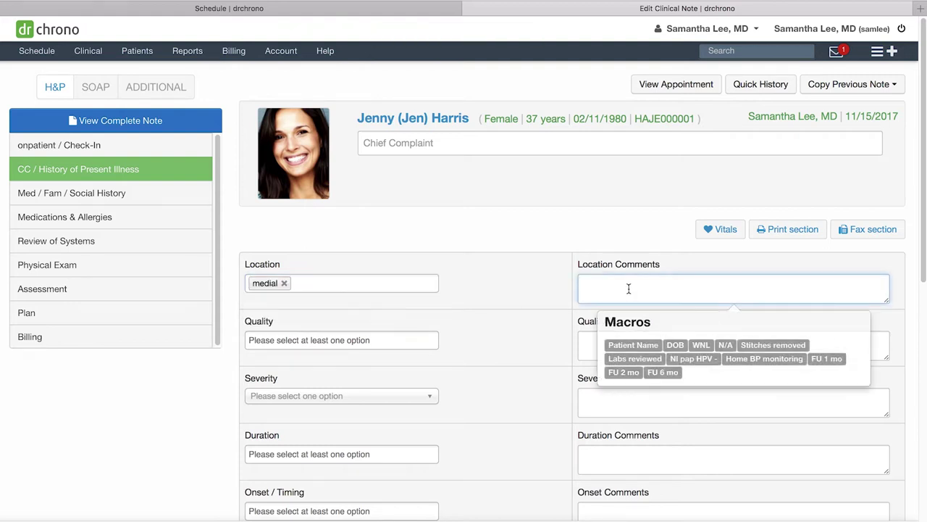
pyautogui.scroll(-2, 521, 338)
pyautogui.click(381, 355)
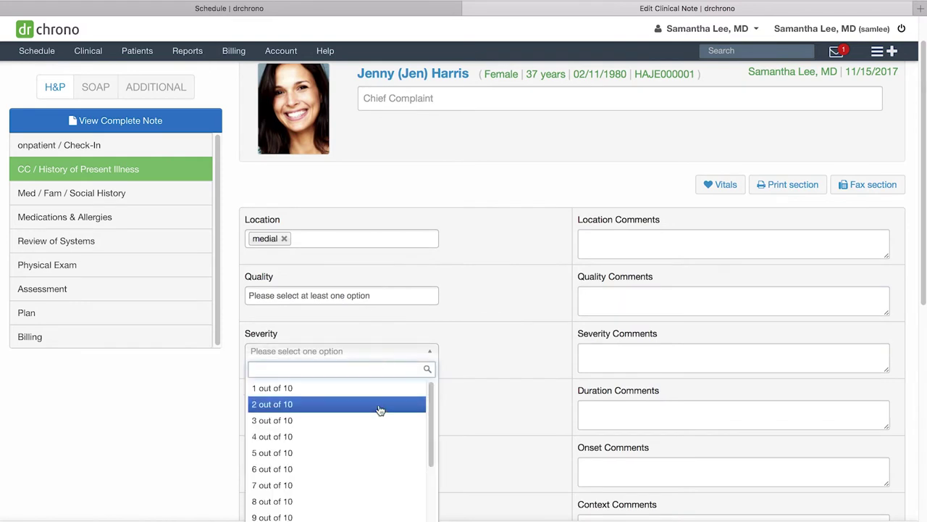
pyautogui.click(389, 478)
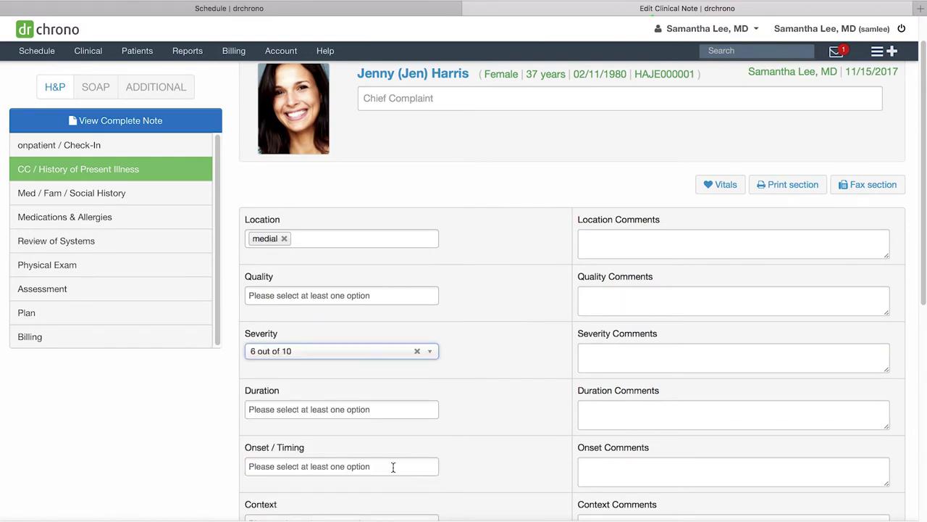
pyautogui.scroll(-2, 479, 452)
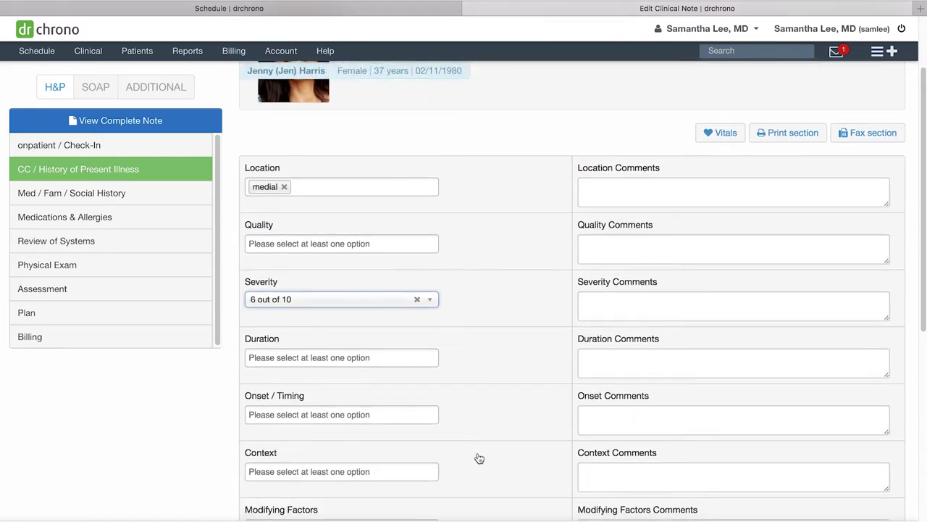
pyautogui.scroll(-5, 478, 456)
# Type 'additional notes where you may not have field built out...' in HPI Notes, then open Med / Fam / Social History.
pyautogui.click(373, 314)
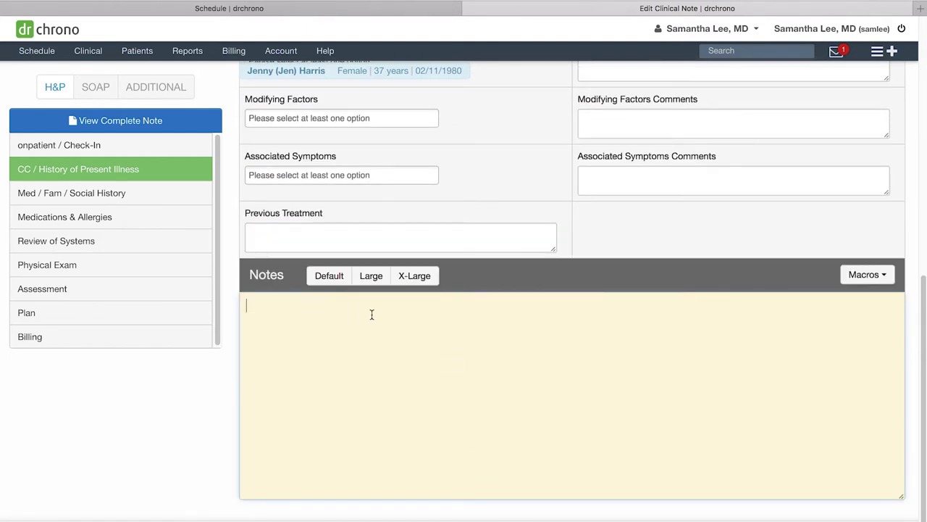
pyautogui.write('additional notes where you ma')
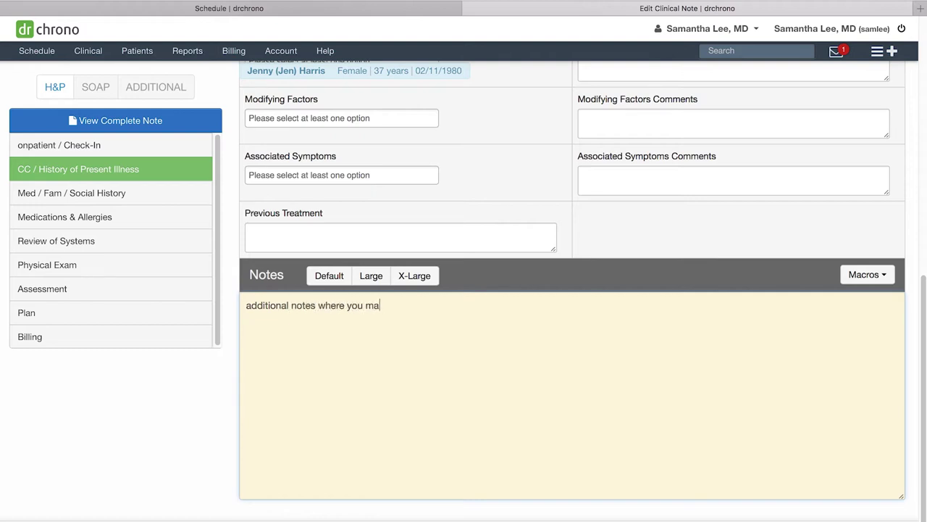
pyautogui.write('y not have field built out...')
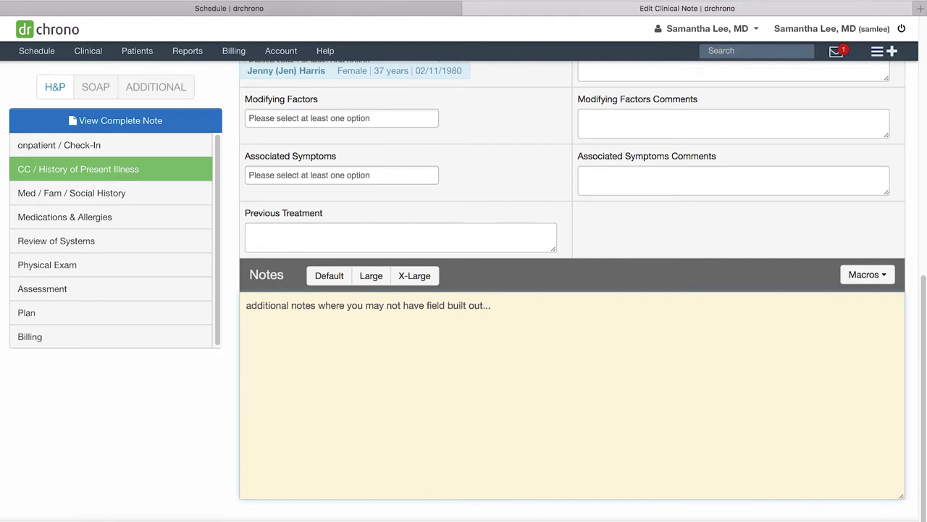
pyautogui.click(866, 276)
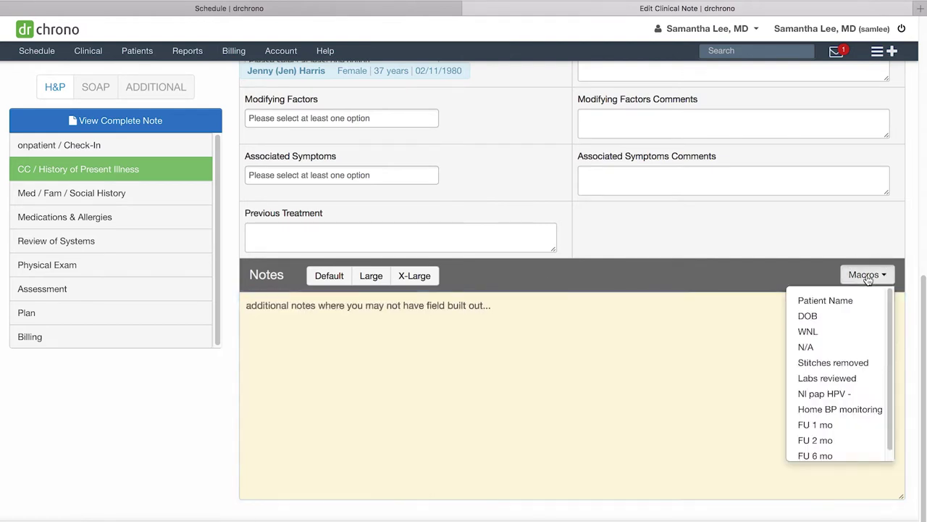
pyautogui.click(868, 276)
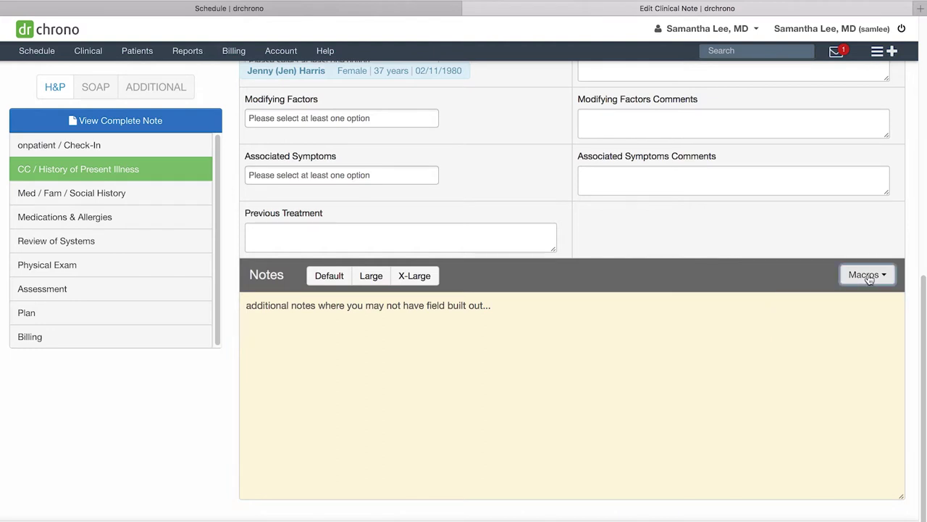
pyautogui.click(132, 190)
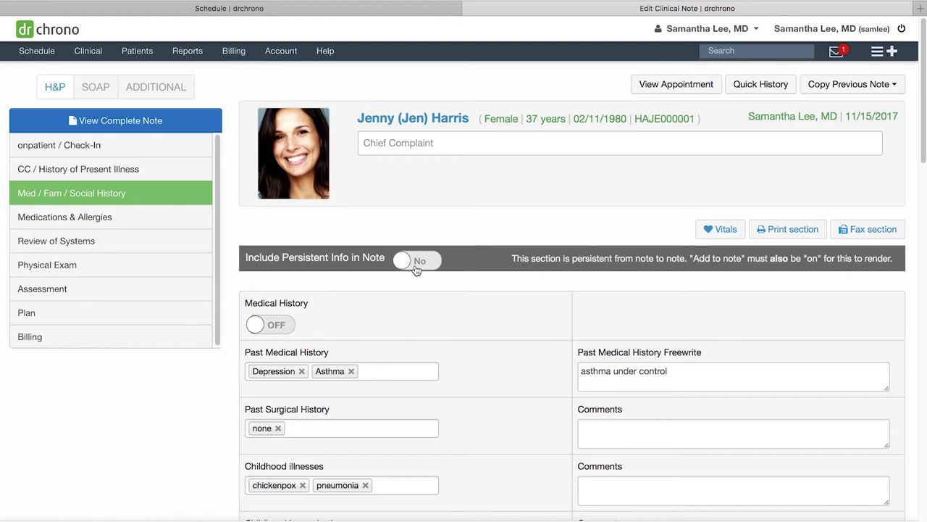
# Add CHF to Past Medical History from the field's suggestion list.
pyautogui.click(400, 371)
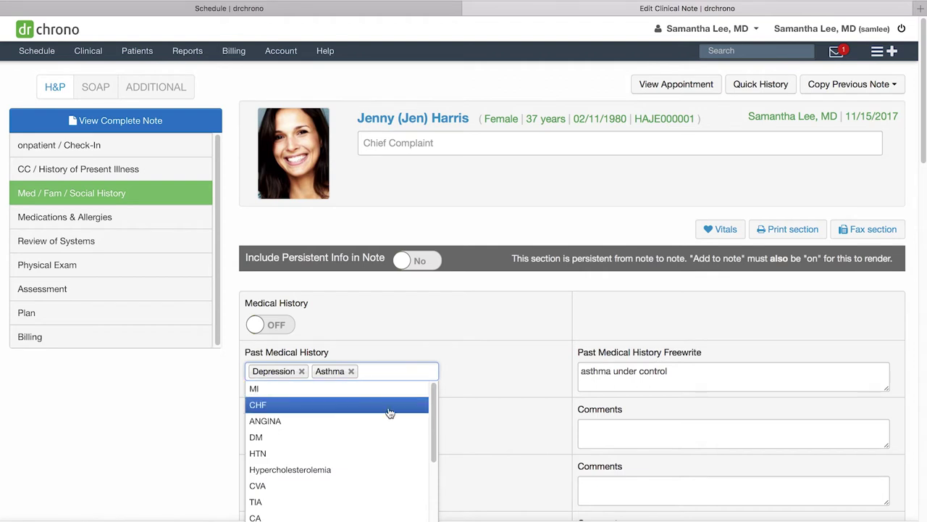
pyautogui.click(389, 408)
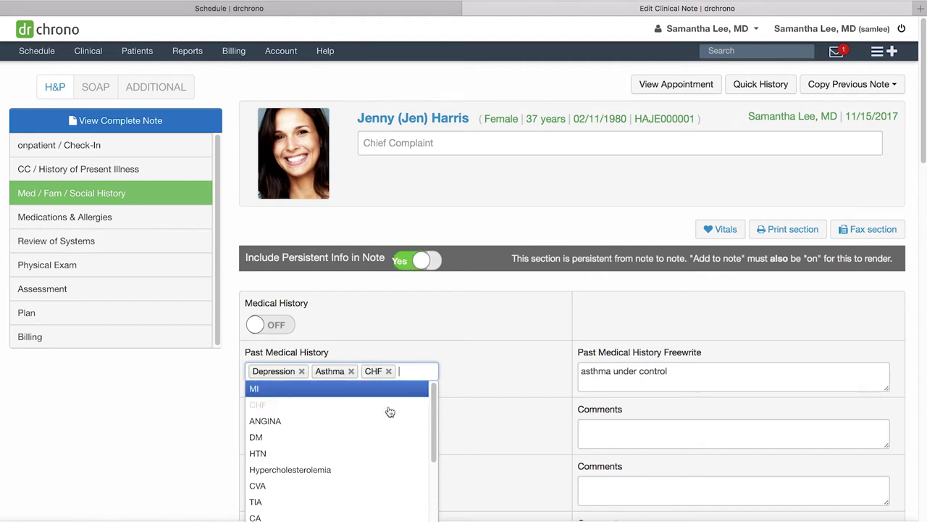
pyautogui.click(430, 270)
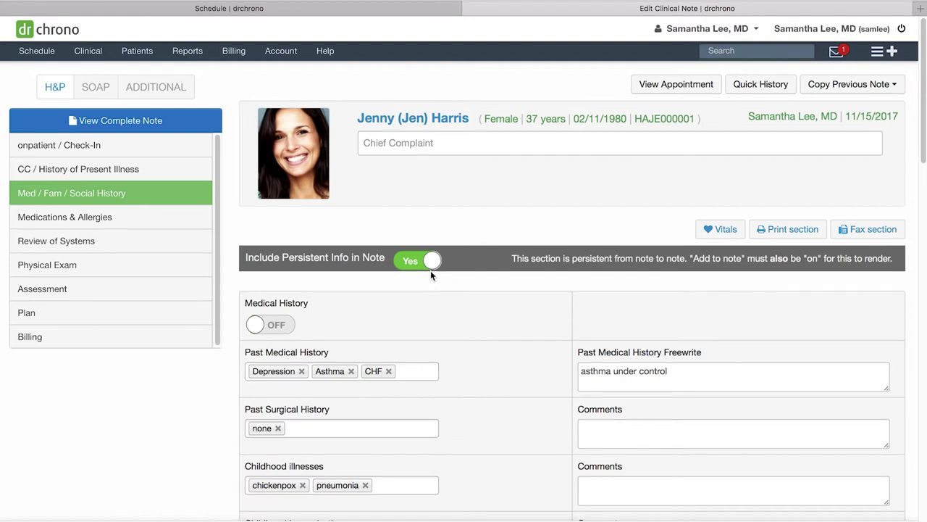
# Open Medications & Allergies and look over the allergies and drug interactions before returning to medications.
pyautogui.click(122, 223)
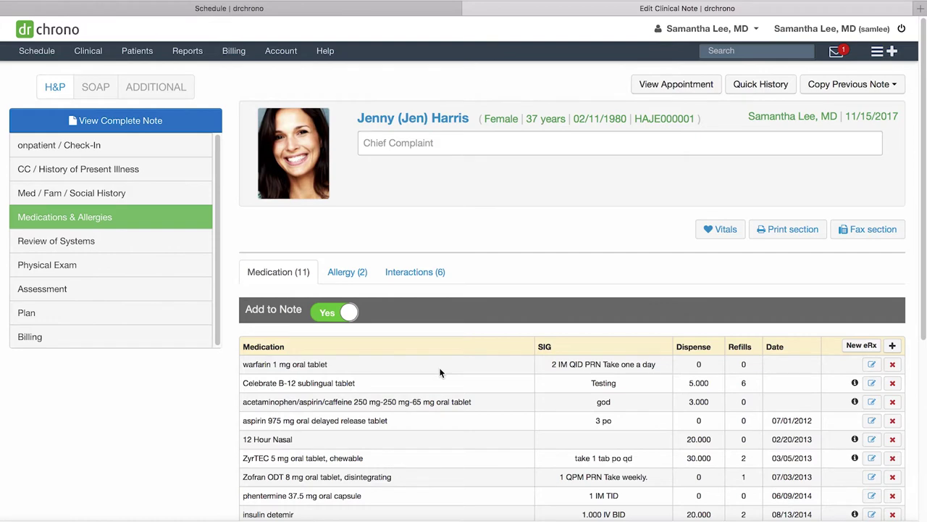
pyautogui.click(348, 273)
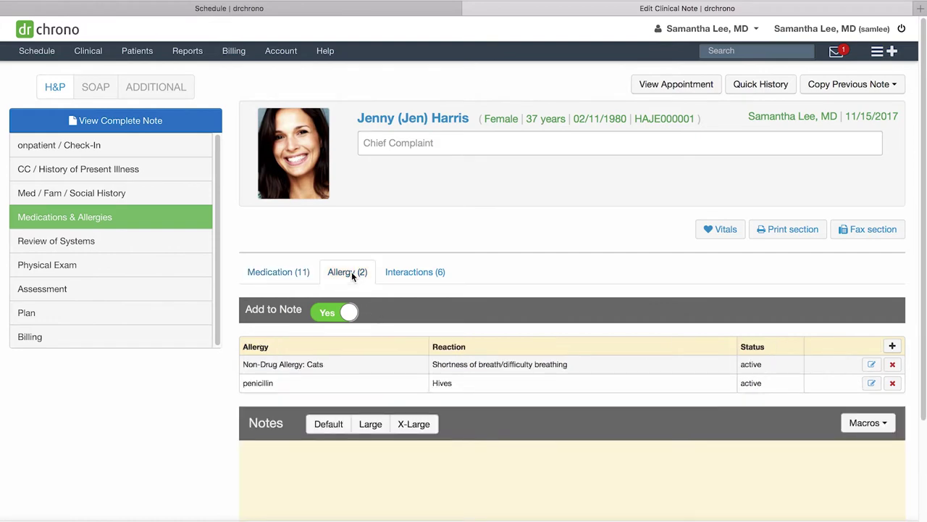
pyautogui.click(433, 278)
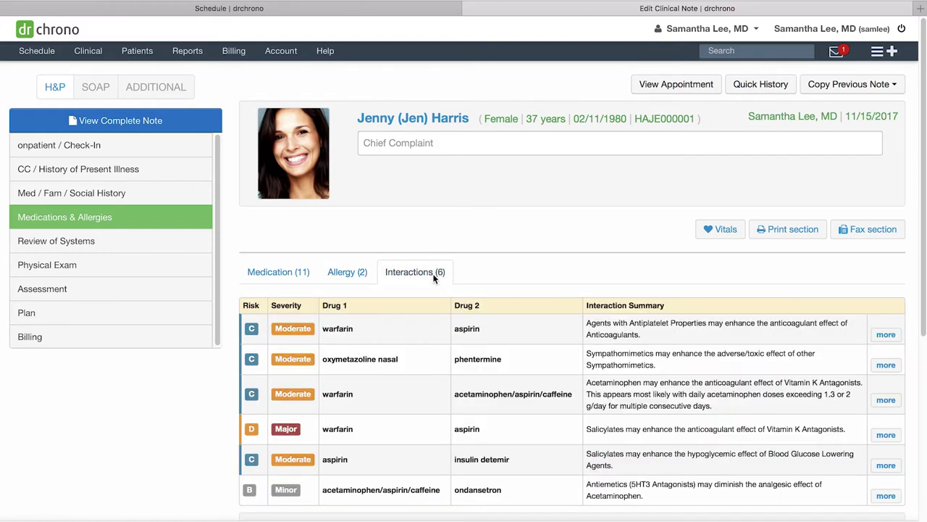
pyautogui.click(299, 275)
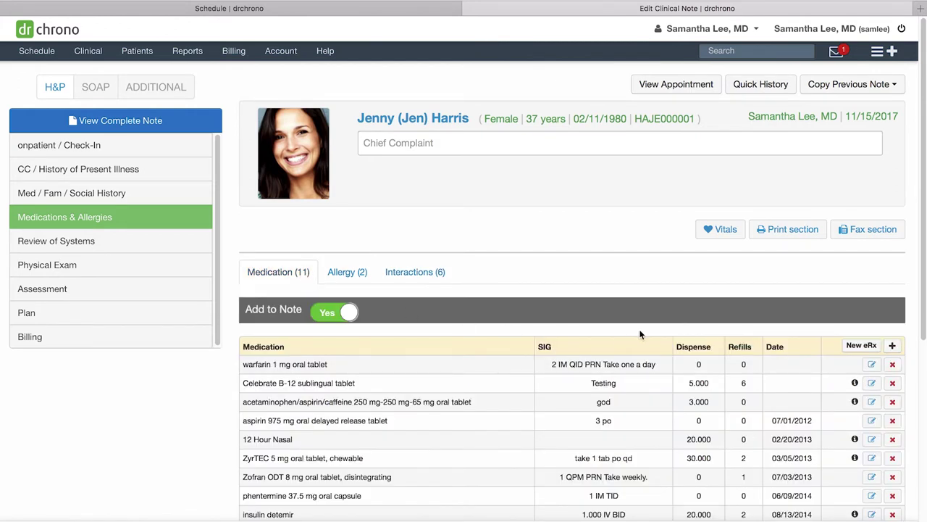
# Open the Add Medication form and close it without adding anything.
pyautogui.click(894, 347)
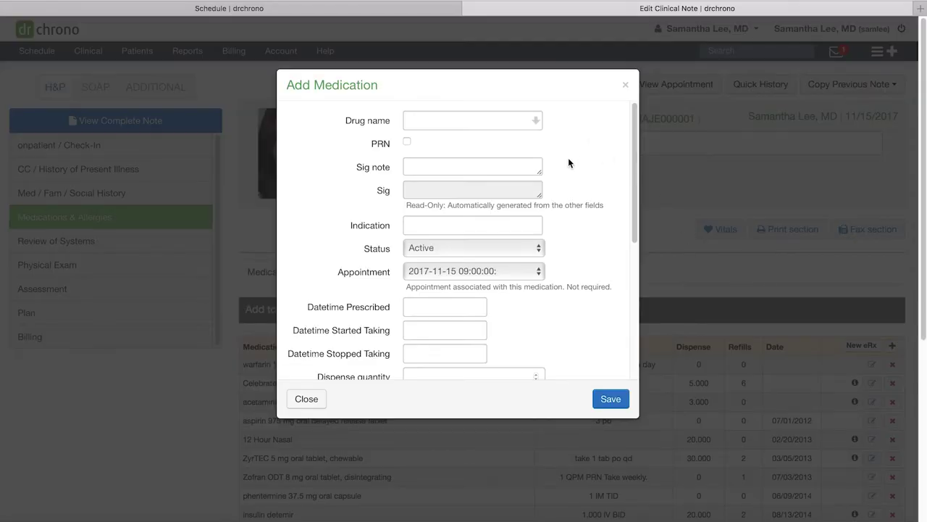
pyautogui.scroll(-5, 578, 330)
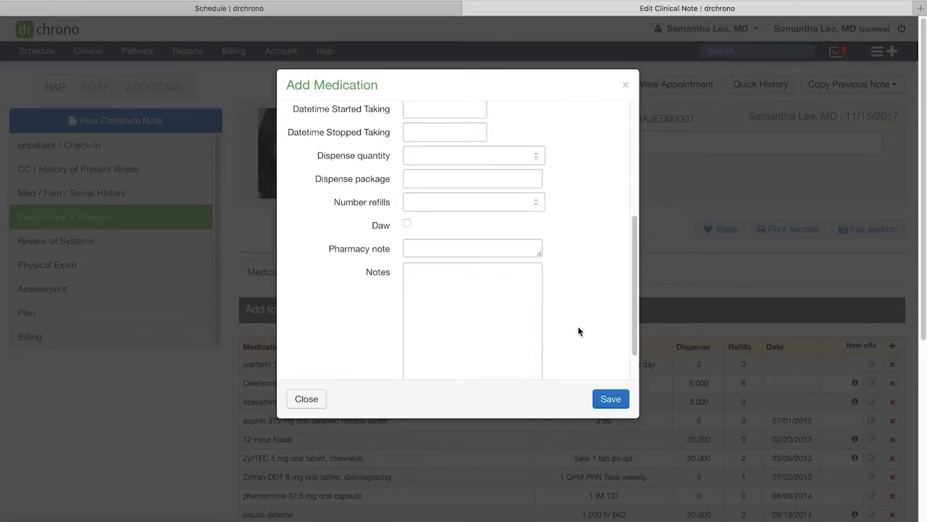
pyautogui.click(626, 84)
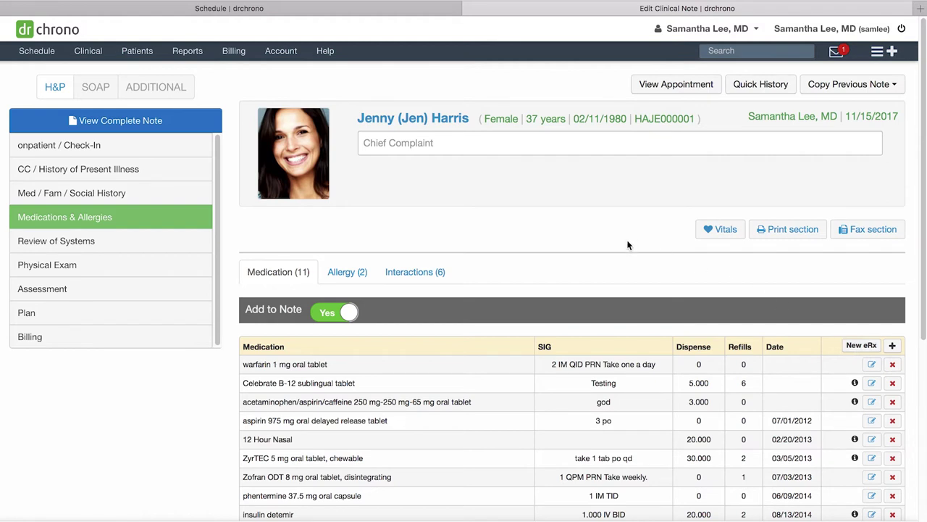
# Show and hide the vitals table, then go to the note's Plan section.
pyautogui.click(725, 237)
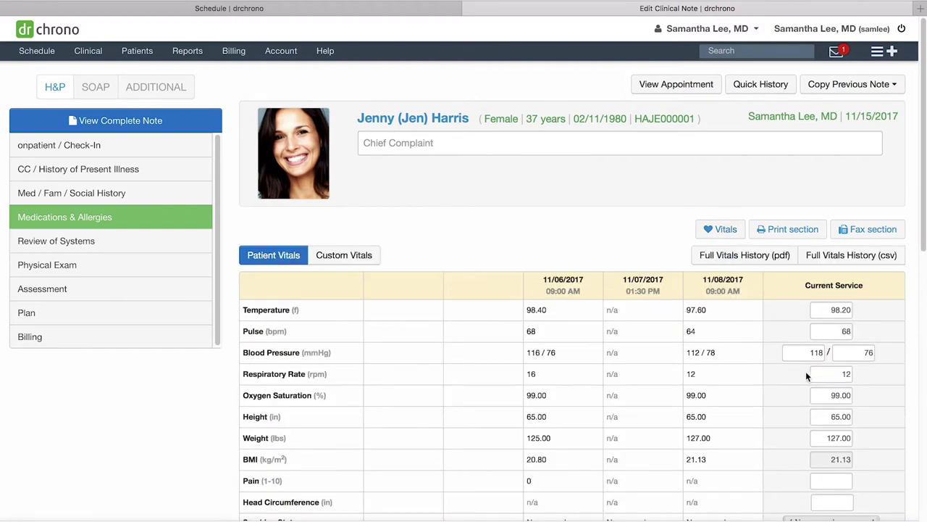
pyautogui.click(717, 231)
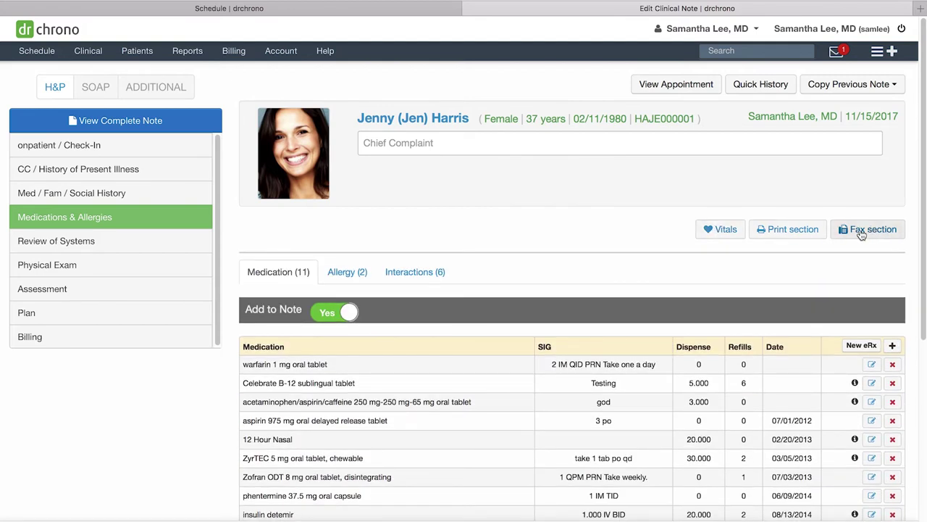
pyautogui.click(120, 314)
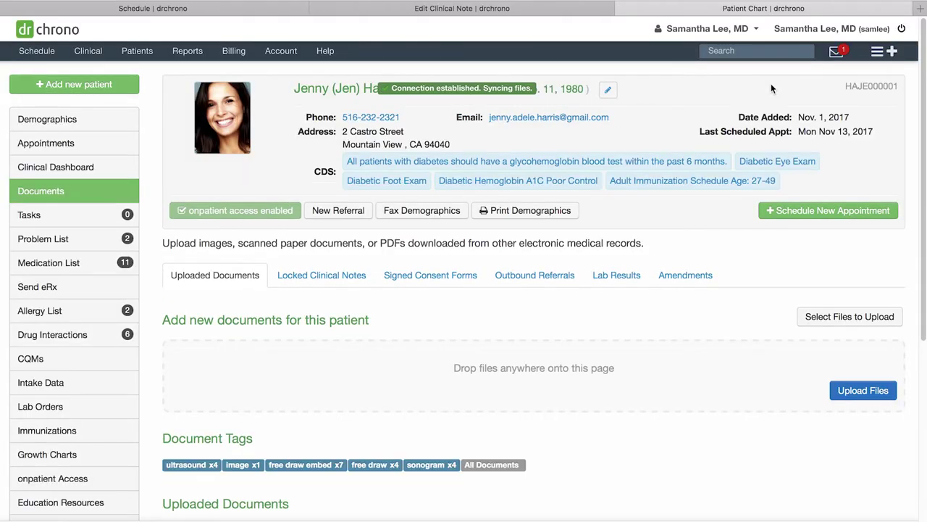
pyautogui.click(329, 275)
pyautogui.click(256, 276)
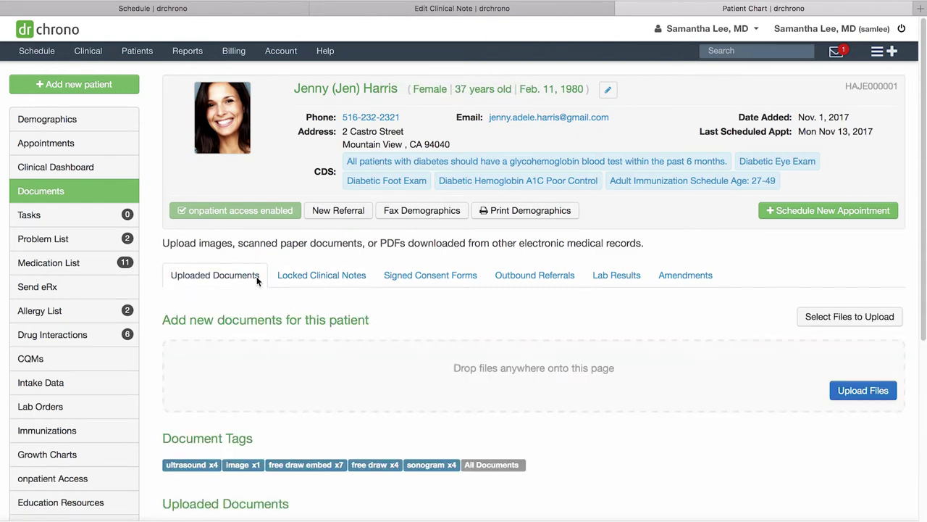
pyautogui.scroll(-5, 681, 400)
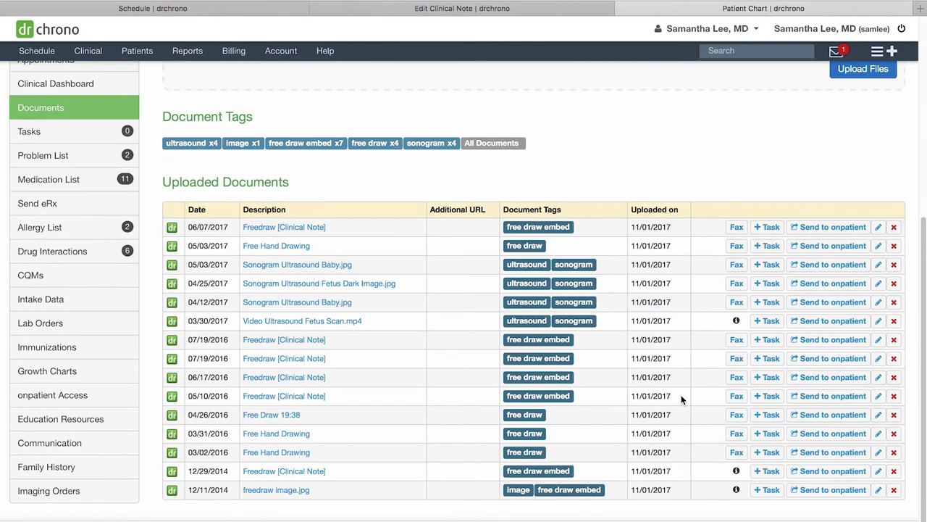
pyautogui.scroll(5, 681, 398)
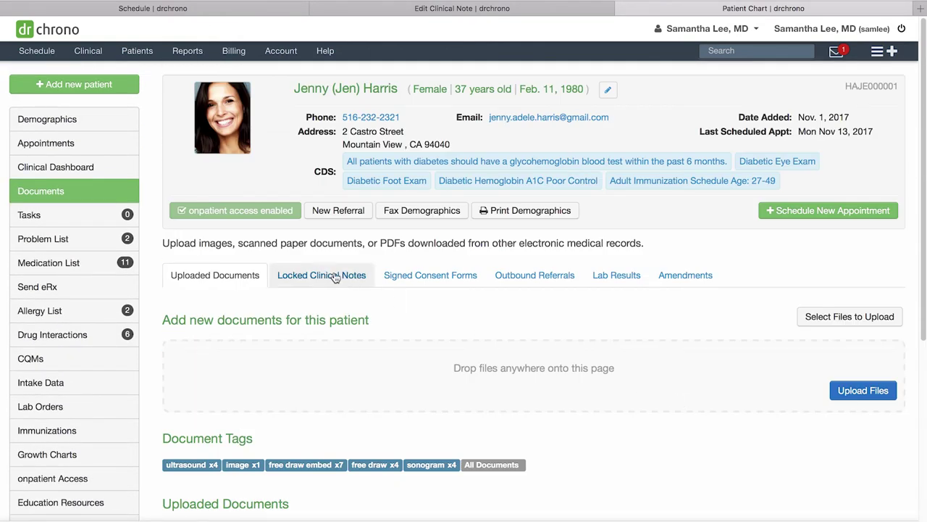
pyautogui.click(523, 8)
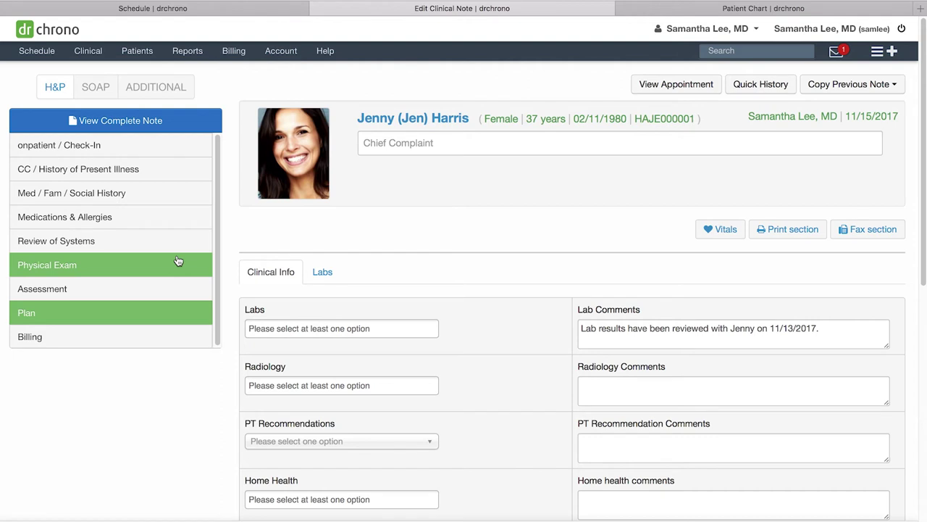
# Open View Complete Note to see the full, still-unlocked note preview.
pyautogui.click(185, 123)
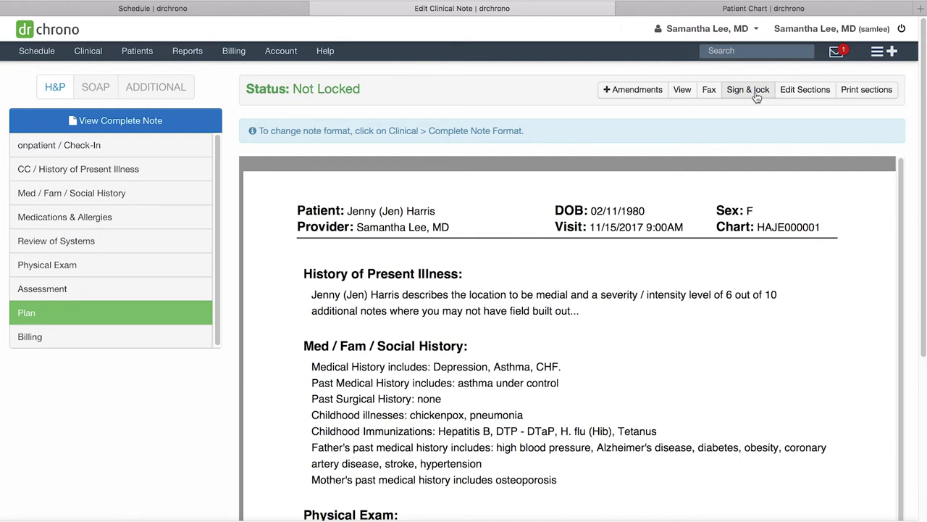
# Close the note, the chart tab and the appointment dialog, and open Clinical > Clinical Notes.
pyautogui.click(319, 9)
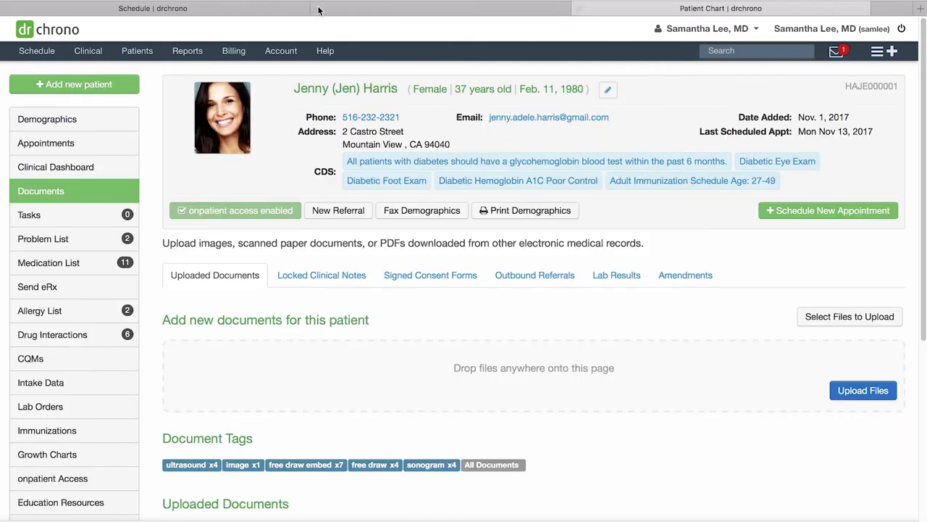
pyautogui.click(440, 9)
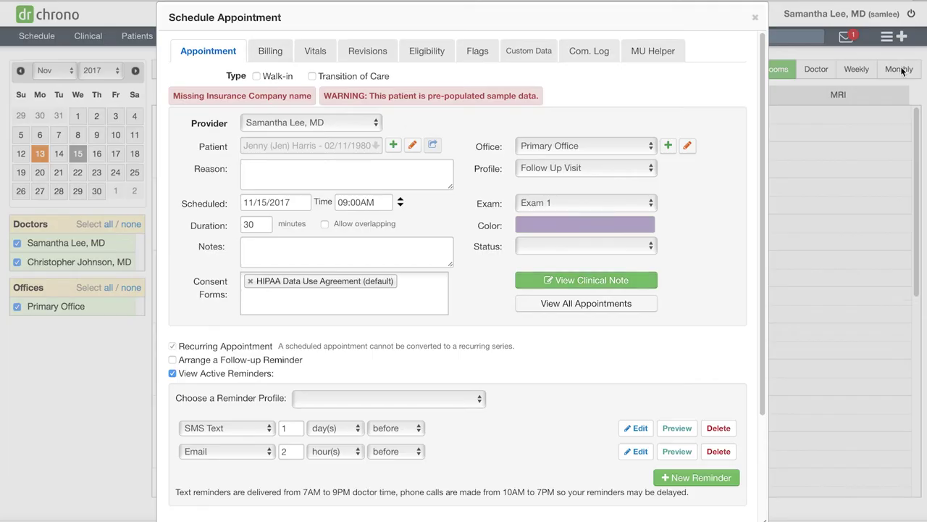
pyautogui.click(756, 17)
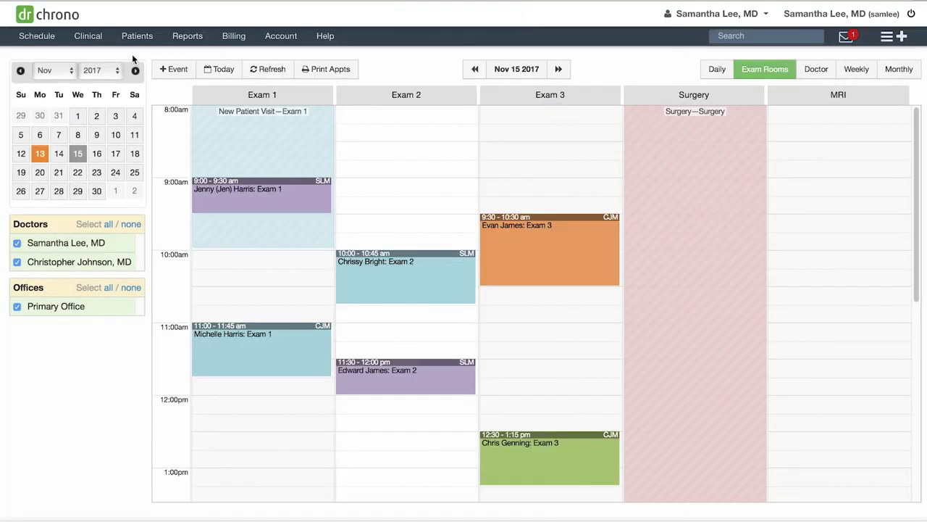
pyautogui.click(85, 36)
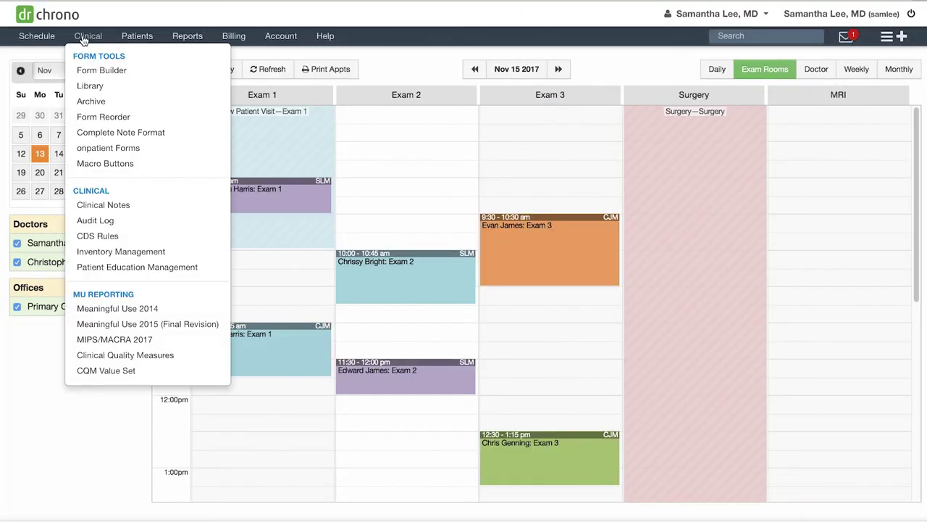
pyautogui.click(138, 206)
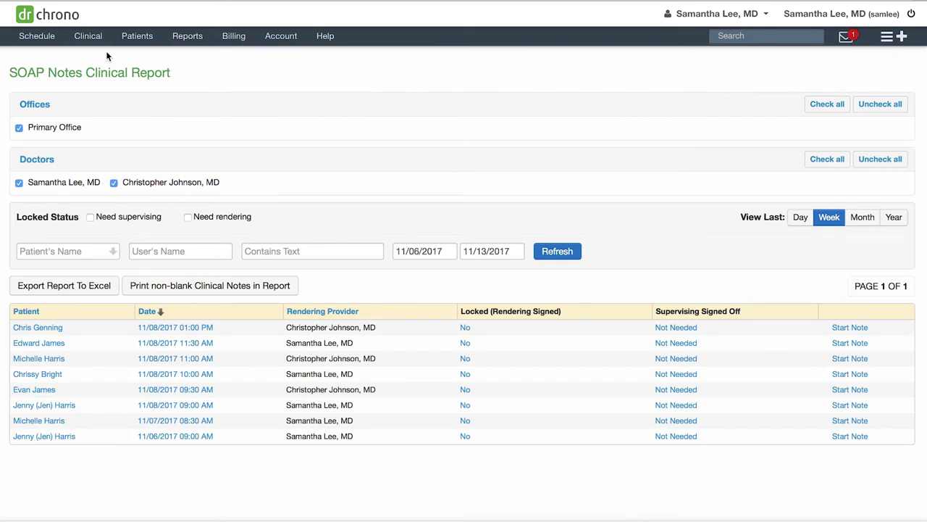
# Filter the clinical notes report to 11/08/2017–11/15/2017 and refresh it.
pyautogui.click(438, 254)
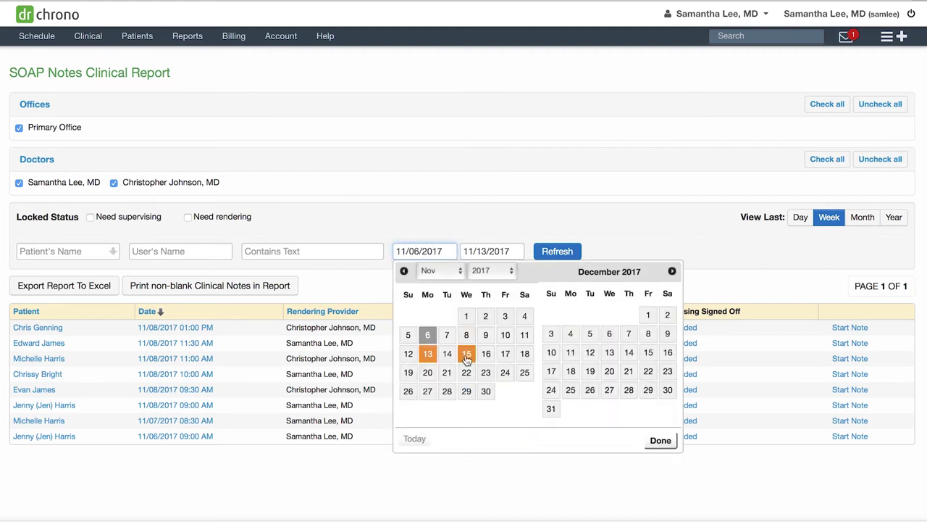
pyautogui.click(467, 334)
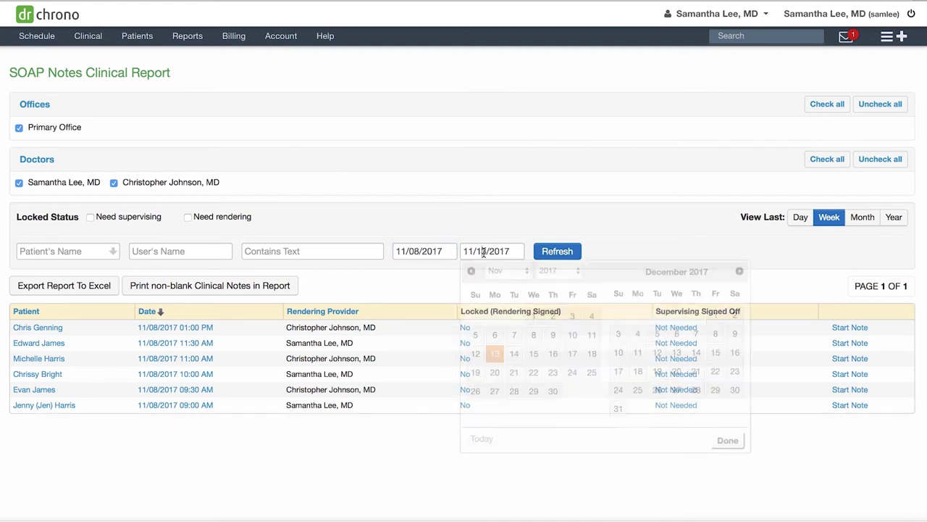
pyautogui.click(533, 354)
pyautogui.click(557, 253)
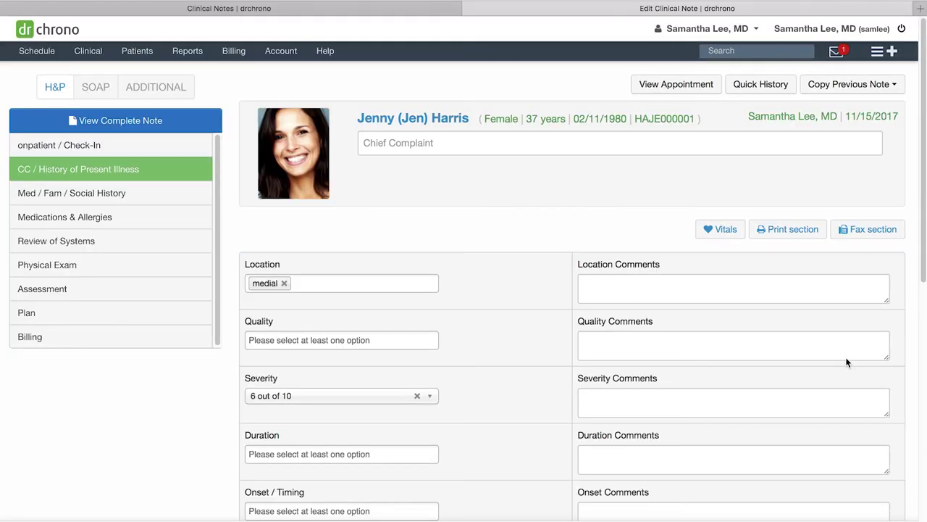
# Preview the complete note, cancel Print sections, then Sign & lock it and confirm with OK.
pyautogui.click(192, 128)
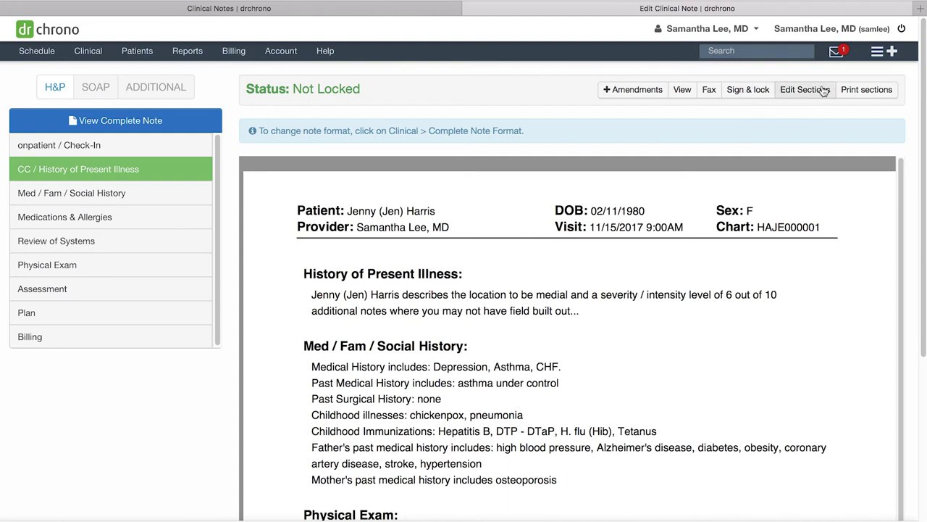
pyautogui.click(872, 90)
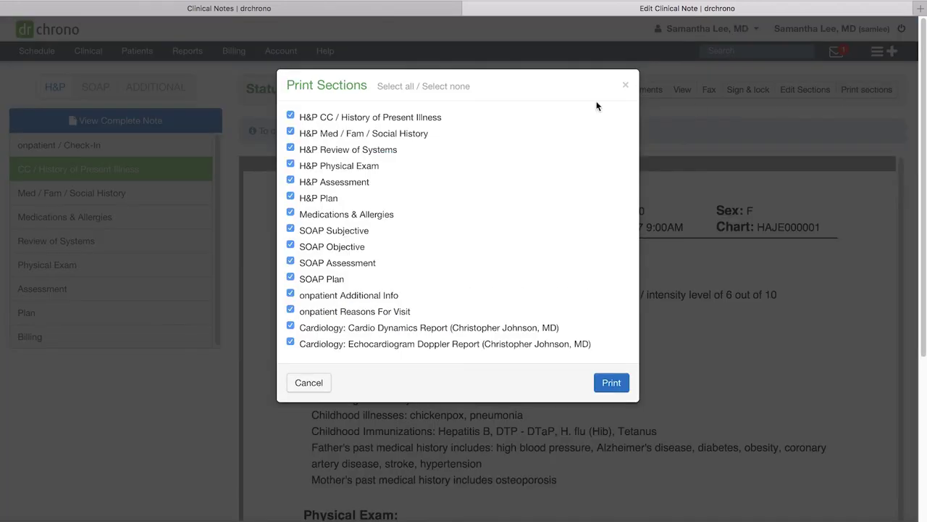
pyautogui.click(626, 85)
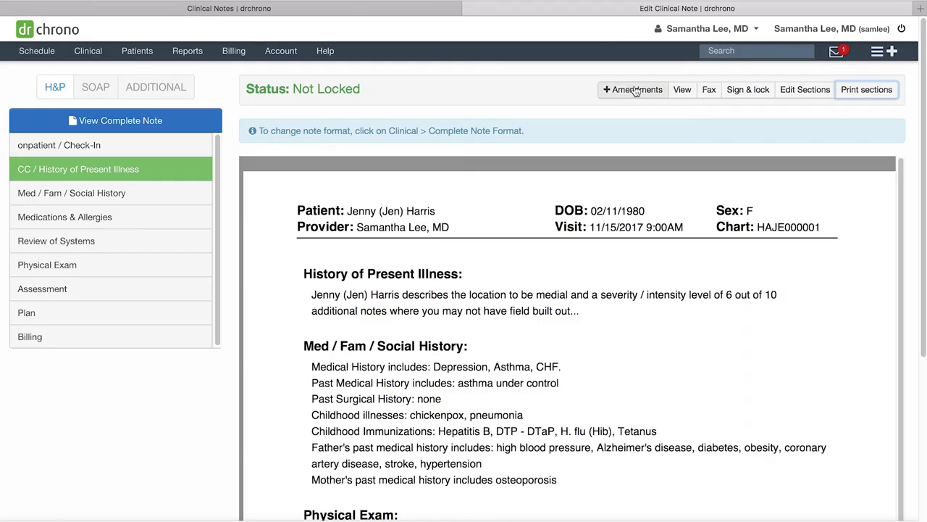
pyautogui.click(762, 92)
pyautogui.click(581, 285)
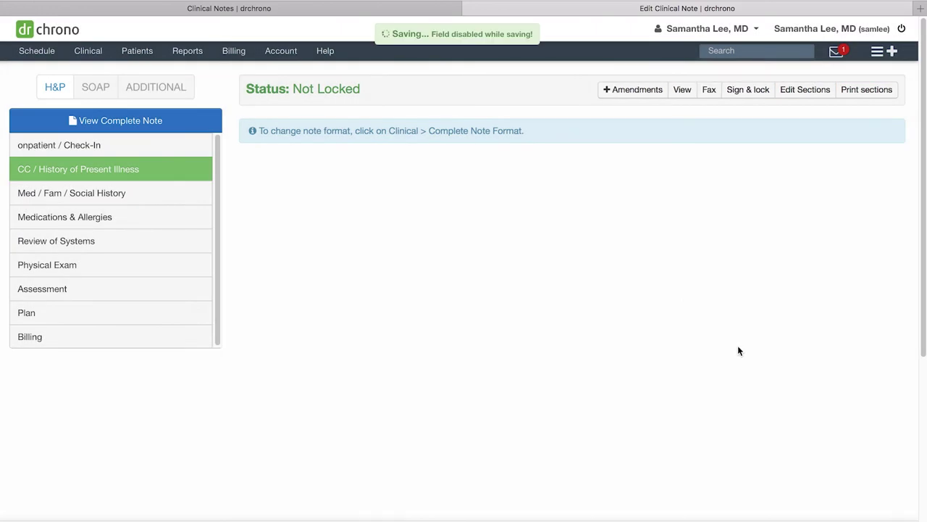
# Scroll down to the e-signed footer and back up to the Locked by Rendering Provider status.
pyautogui.scroll(-10, 737, 351)
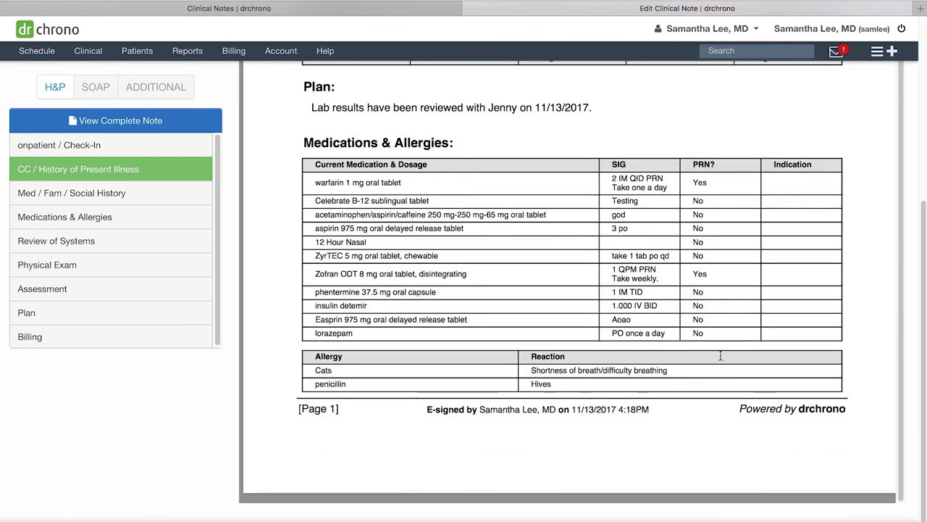
pyautogui.scroll(15, 573, 406)
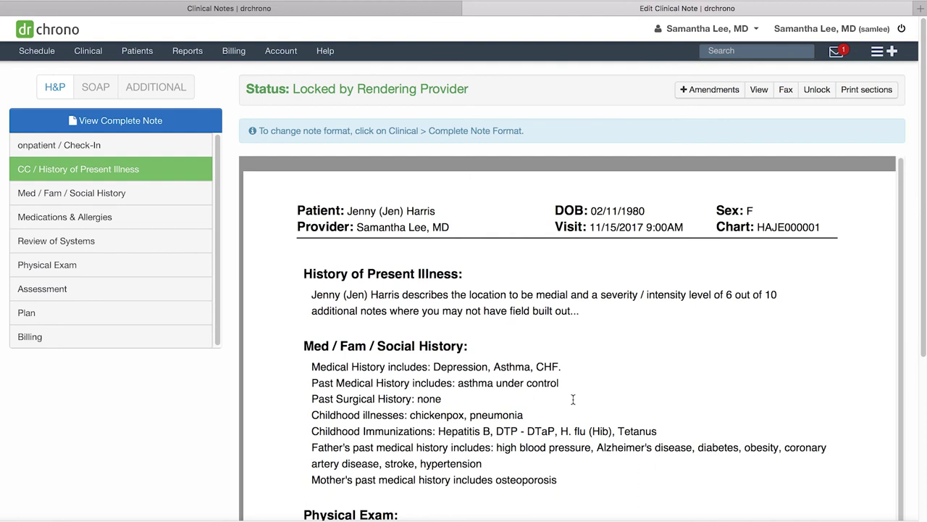
# Add the amendment 'Pt called and says rash has worsened. Will address in follow up visit next week.' to the locked note.
pyautogui.click(732, 94)
pyautogui.click(499, 150)
pyautogui.write('Pt called and says rash has worsened. Will address in follow up visit next week.')
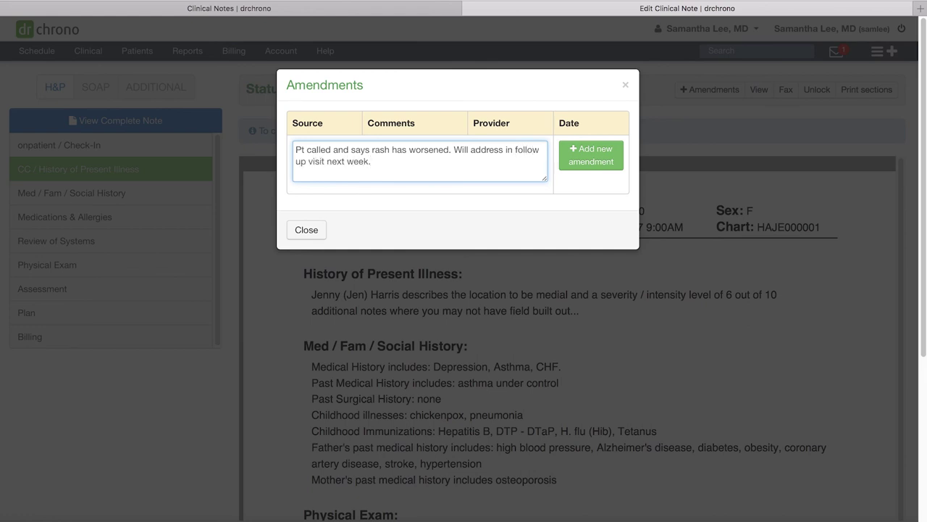
pyautogui.click(580, 159)
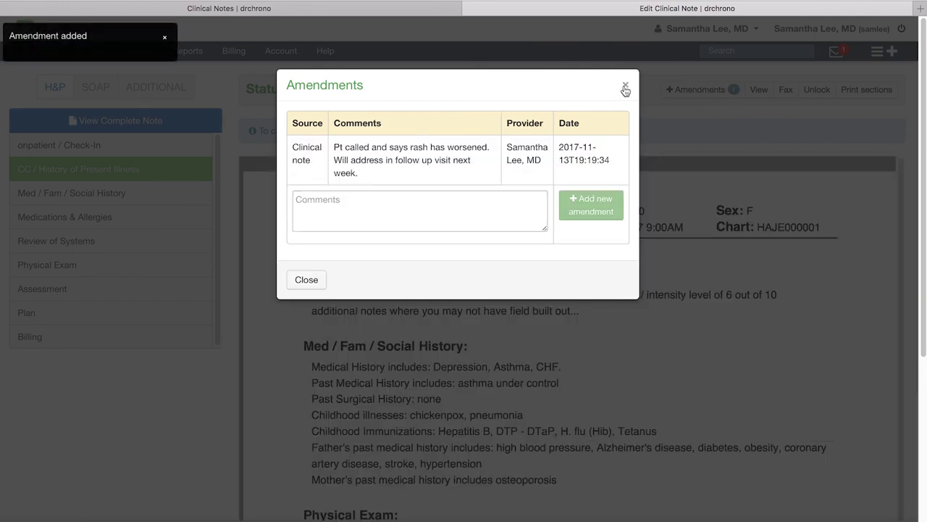
pyautogui.click(625, 85)
pyautogui.scroll(-15, 674, 190)
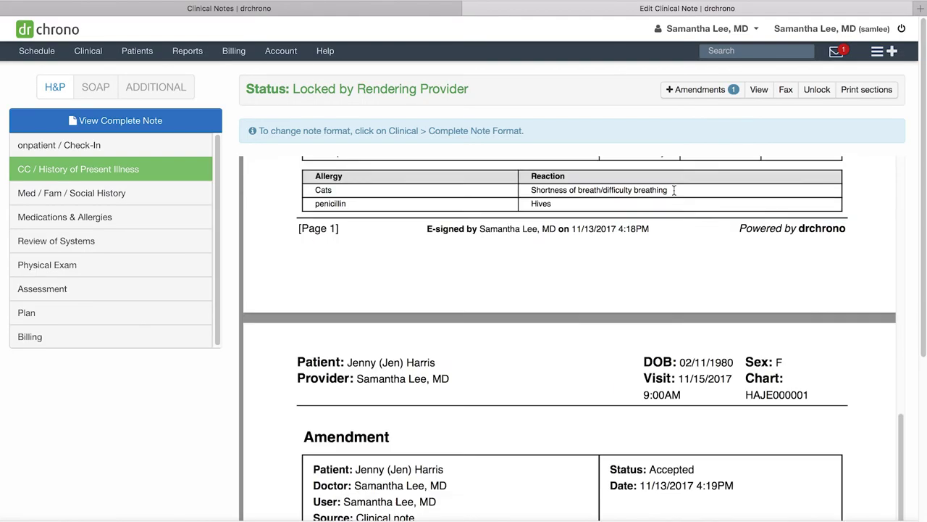